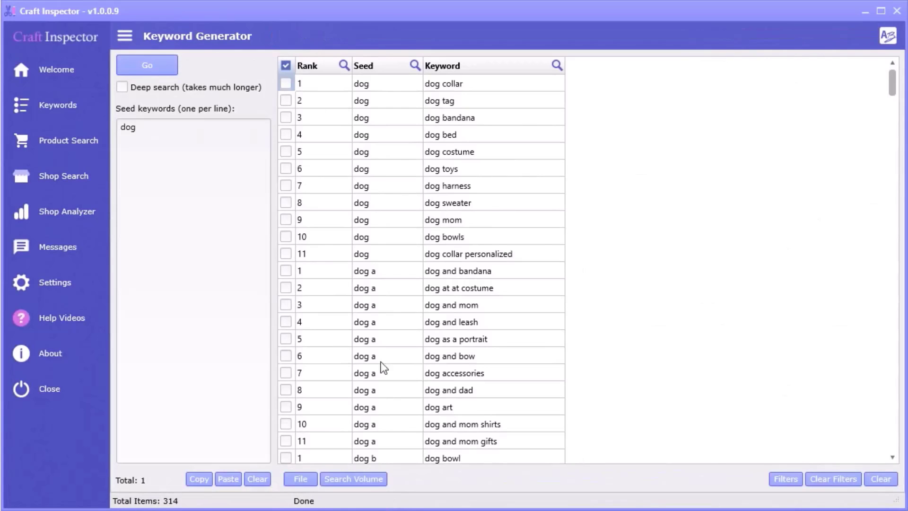
# Step: Import the search-volume CSV data for the generated dog keywords and sort them by monthly searches, highest first
pyautogui.click(375, 479)
pyautogui.click(584, 181)
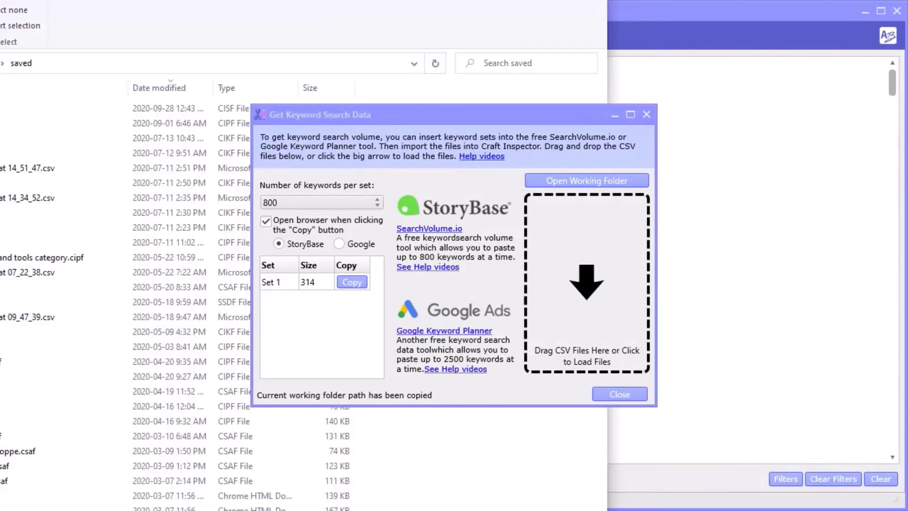
pyautogui.moveTo(529, 433); pyautogui.dragTo(591, 301)
pyautogui.click(683, 11)
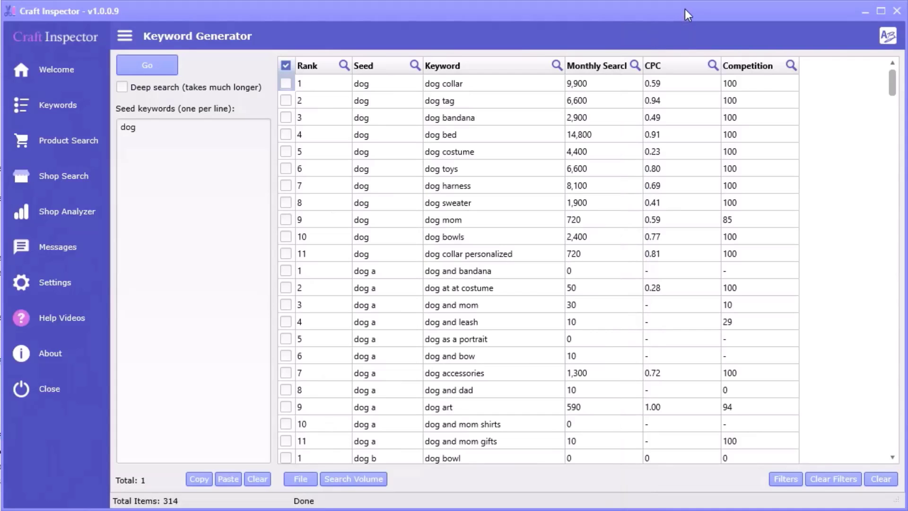
pyautogui.click(614, 63)
pyautogui.click(615, 65)
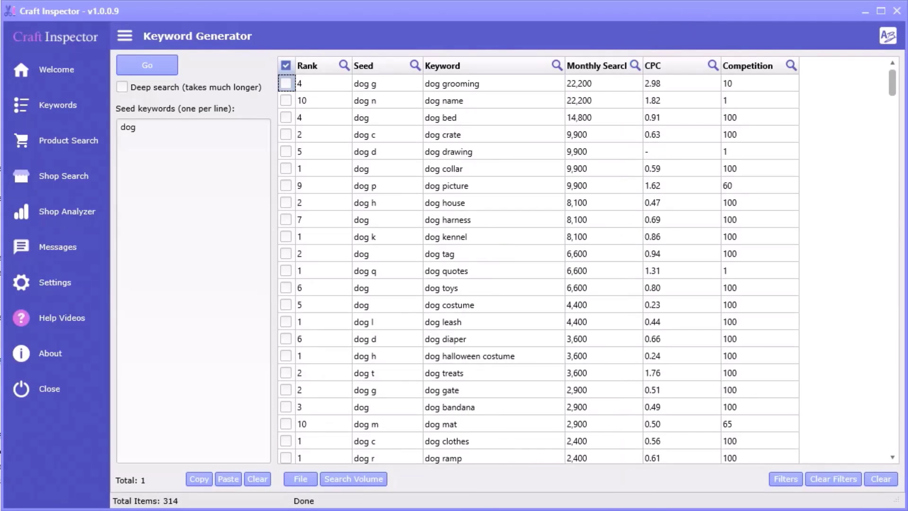
# Step: Check the top three keywords, dog grooming, dog name and dog bed, and look them up in Google Trends
pyautogui.click(285, 84)
pyautogui.click(285, 100)
pyautogui.click(285, 117)
pyautogui.rightClick(313, 93)
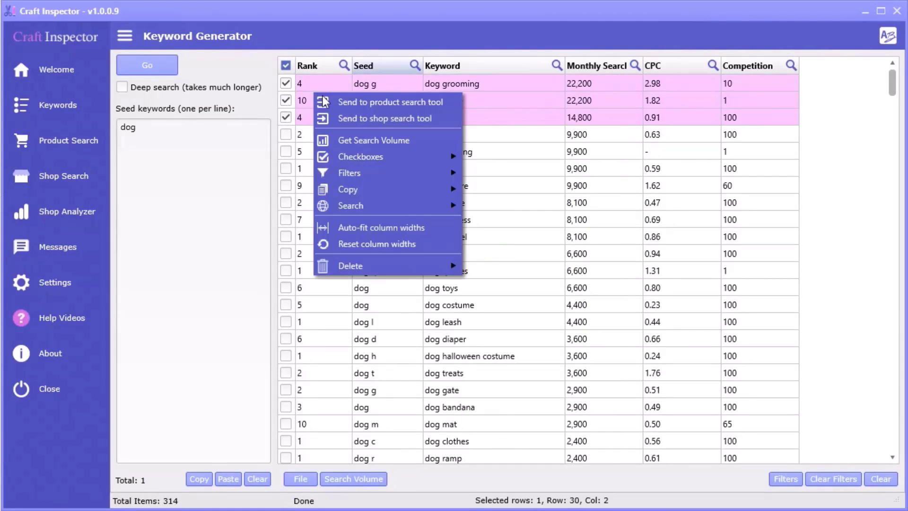
pyautogui.moveTo(387, 207)
pyautogui.click(512, 208)
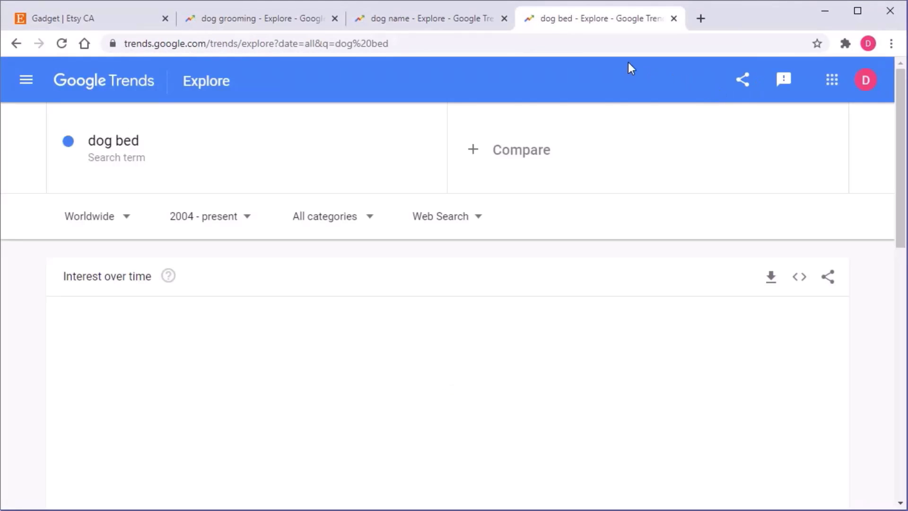
pyautogui.click(455, 21)
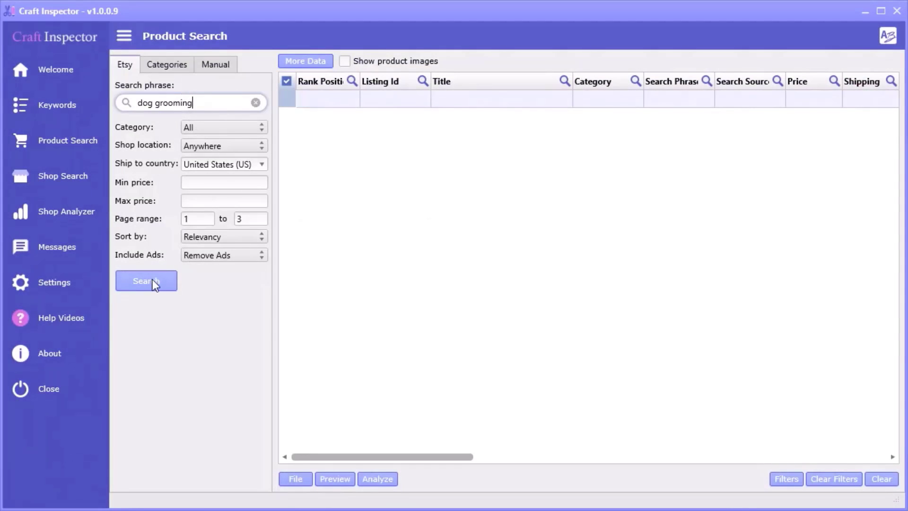
# Step: Search Etsy products for "dog grooming" on pages 1 to 3 and show the product images about 80 px wide
pyautogui.click(153, 280)
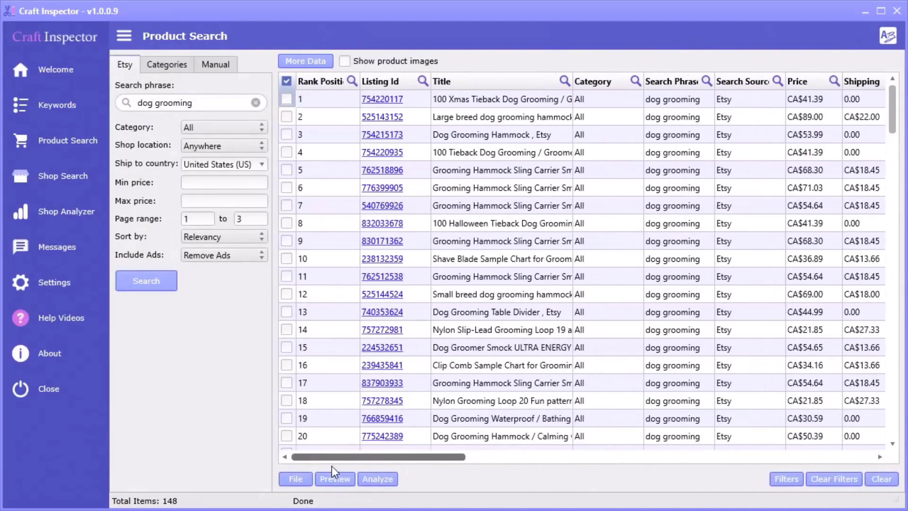
pyautogui.click(345, 62)
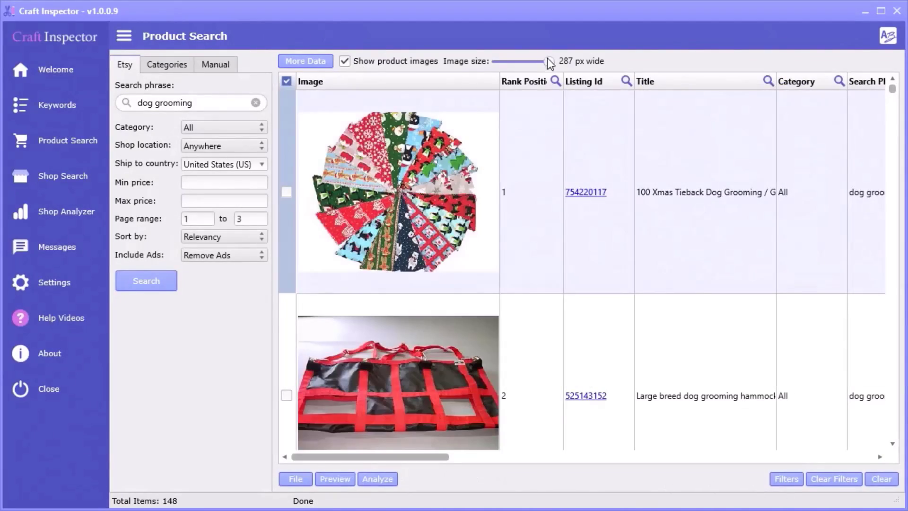
pyautogui.moveTo(549, 61); pyautogui.dragTo(501, 59)
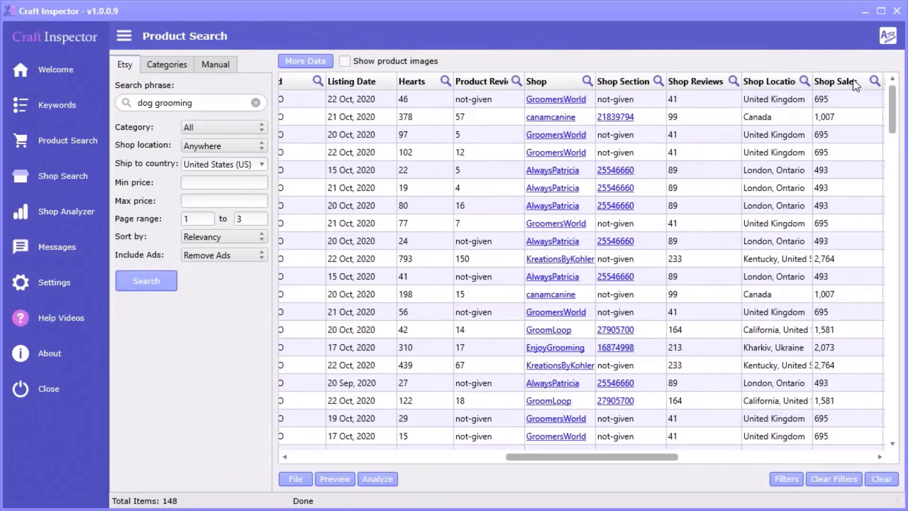
# Step: Sort the dog grooming products by Shop Sales, highest first, and review the remaining data columns, including Tags
pyautogui.click(854, 82)
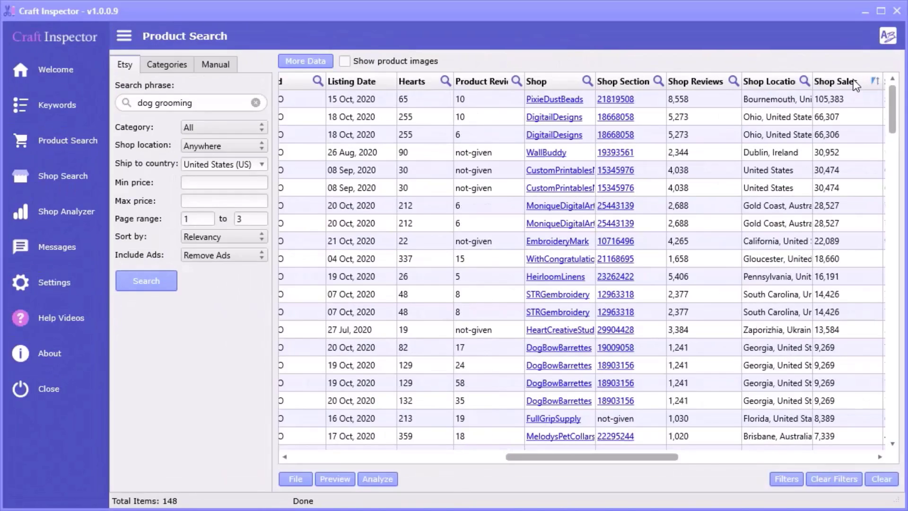
pyautogui.moveTo(595, 459); pyautogui.dragTo(809, 459)
pyautogui.click(448, 82)
pyautogui.click(447, 82)
pyautogui.click(558, 78)
pyautogui.click(558, 78)
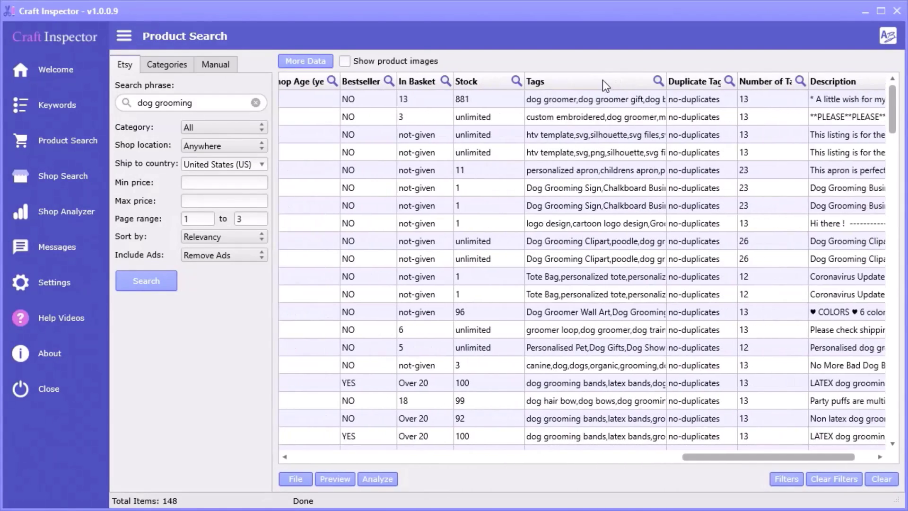
pyautogui.click(603, 80)
pyautogui.click(602, 78)
# Step: Sort the dog grooming products by Hearts, highest first
pyautogui.moveTo(722, 456); pyautogui.dragTo(518, 450)
pyautogui.click(498, 81)
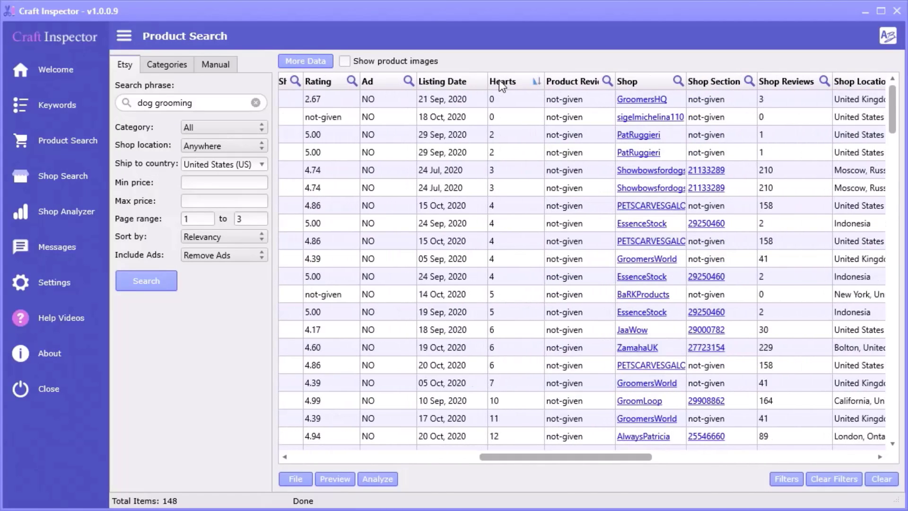
pyautogui.click(498, 80)
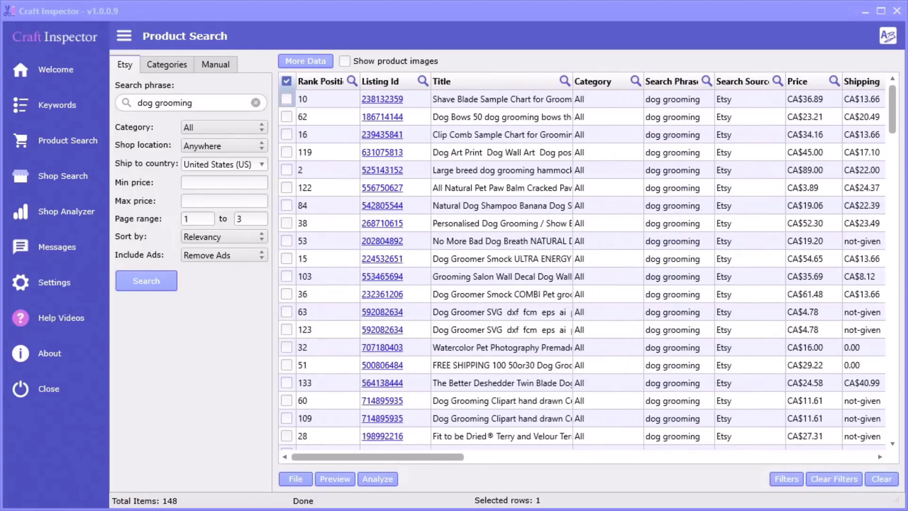
# Step: Show the product images in the results at 152 px wide and browse the products
pyautogui.click(350, 61)
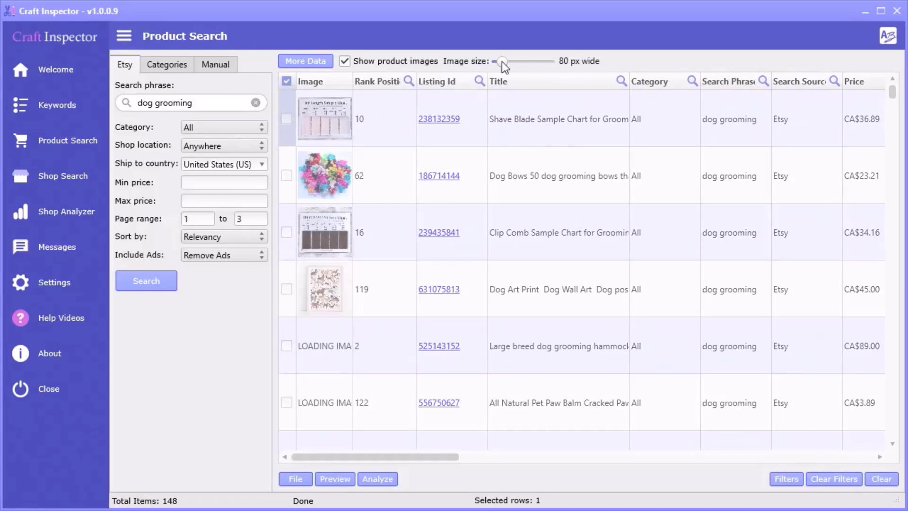
pyautogui.moveTo(503, 62)
pyautogui.mouseDown()
pyautogui.moveTo(544, 60)
pyautogui.moveTo(518, 62)
pyautogui.mouseUp()
pyautogui.scroll(-3, 556, 306)
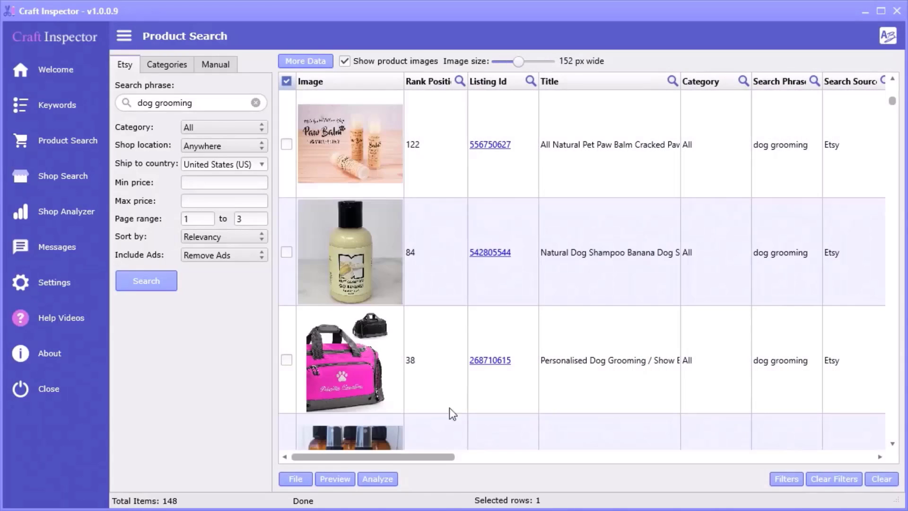
# Step: Preview the product results as a table report in the browser, look through it and return to Craft Inspector
pyautogui.click(337, 479)
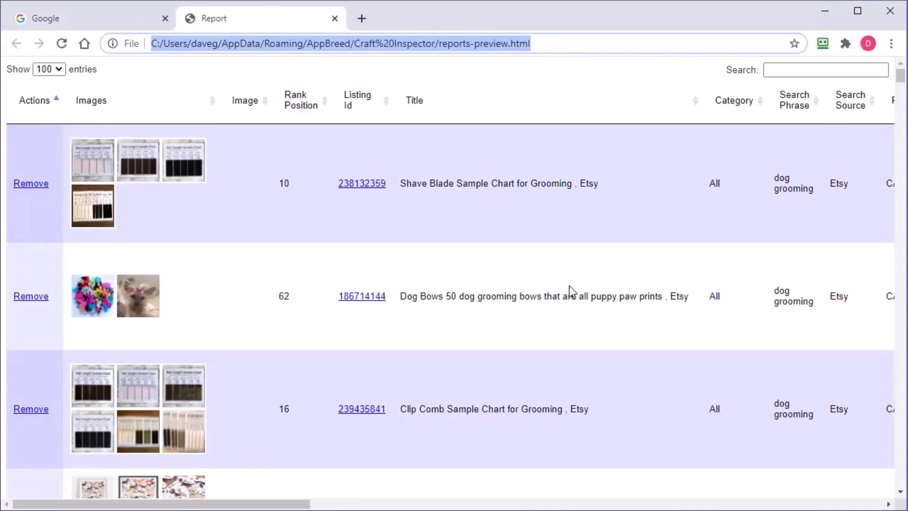
pyautogui.scroll(-10, 570, 292)
pyautogui.scroll(-6, 172, 431)
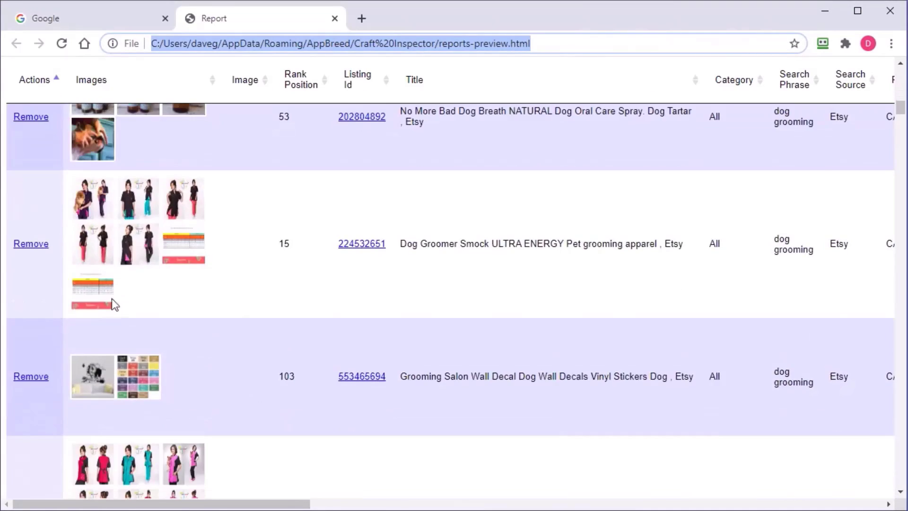
pyautogui.click(836, 17)
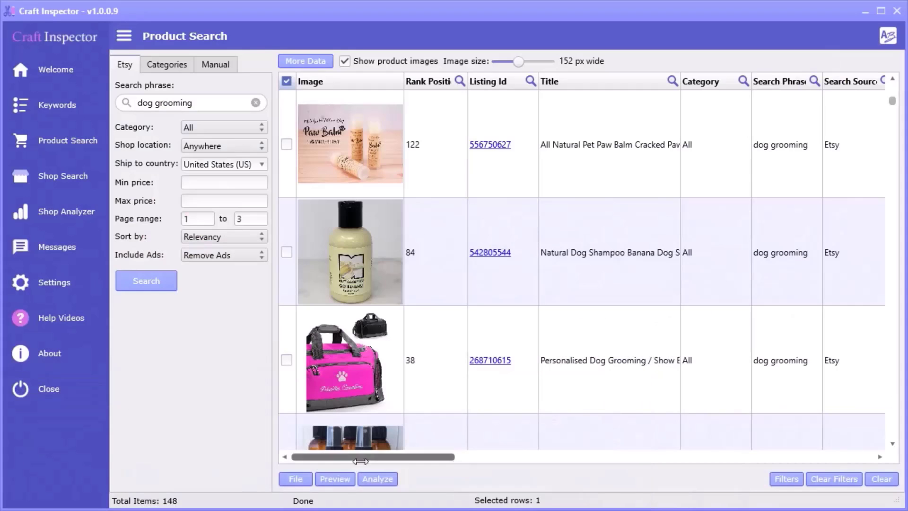
# Step: Preview the products as an image card report in the browser, sort it by Shop Sales and browse the cards
pyautogui.click(337, 478)
pyautogui.click(348, 495)
pyautogui.click(161, 111)
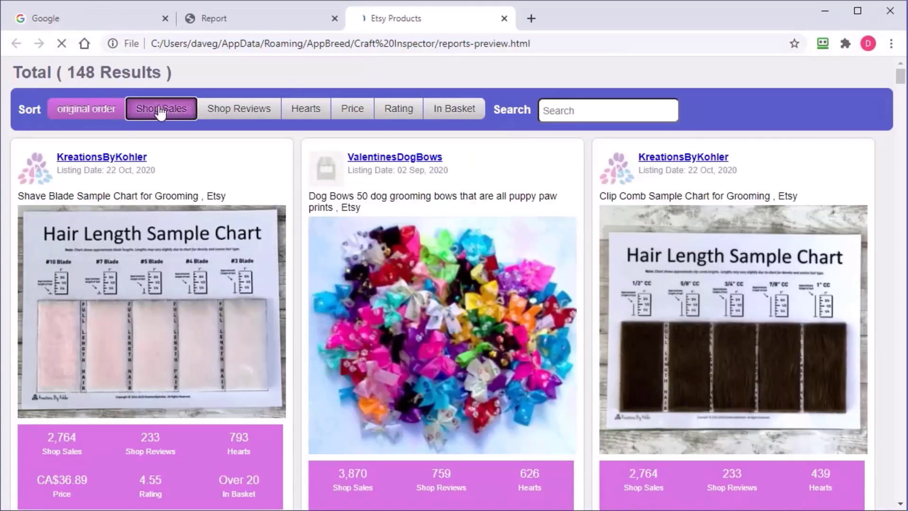
pyautogui.scroll(-8, 659, 401)
pyautogui.moveTo(902, 87); pyautogui.dragTo(900, 138)
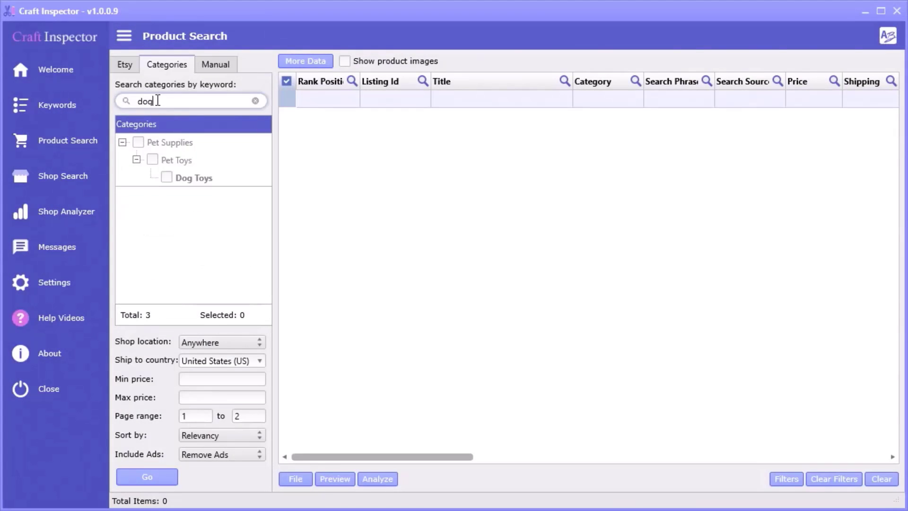
# Step: Search the product categories by the keywords "baby" and "men", and clear the keyword to list all categories
pyautogui.write('baby')
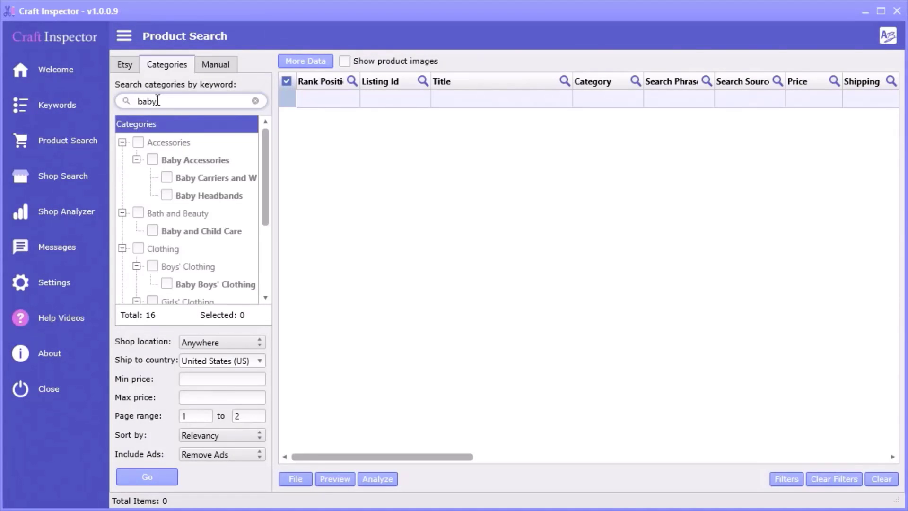
pyautogui.write('men')
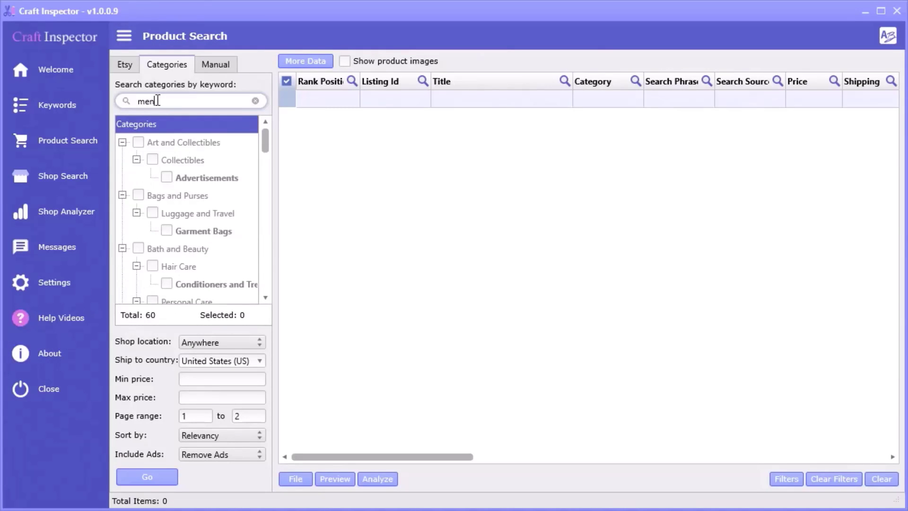
pyautogui.rightClick(189, 182)
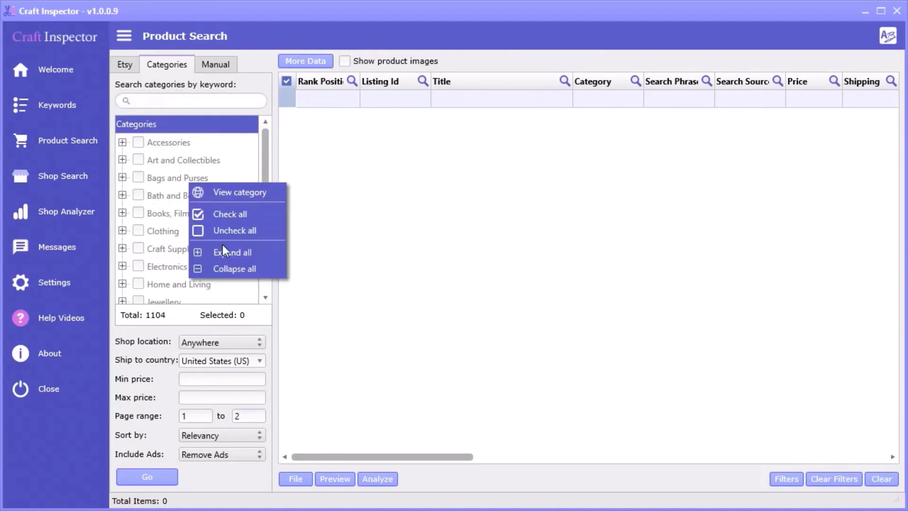
pyautogui.click(222, 246)
# Step: Select Bathroom Décor and Cups and Storage under Home and Living > Bathroom and run the category product search
pyautogui.moveTo(263, 132); pyautogui.dragTo(267, 218)
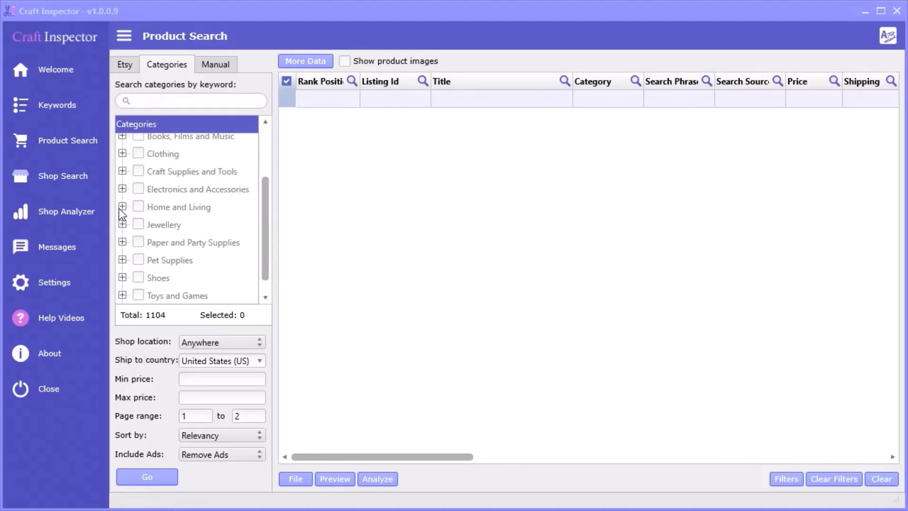
pyautogui.click(122, 208)
pyautogui.click(135, 223)
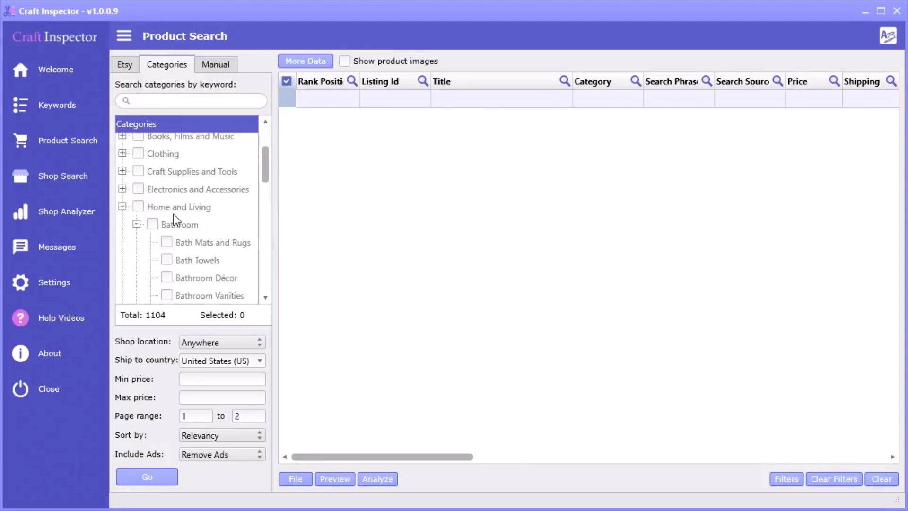
pyautogui.click(165, 259)
pyautogui.scroll(-1, 189, 255)
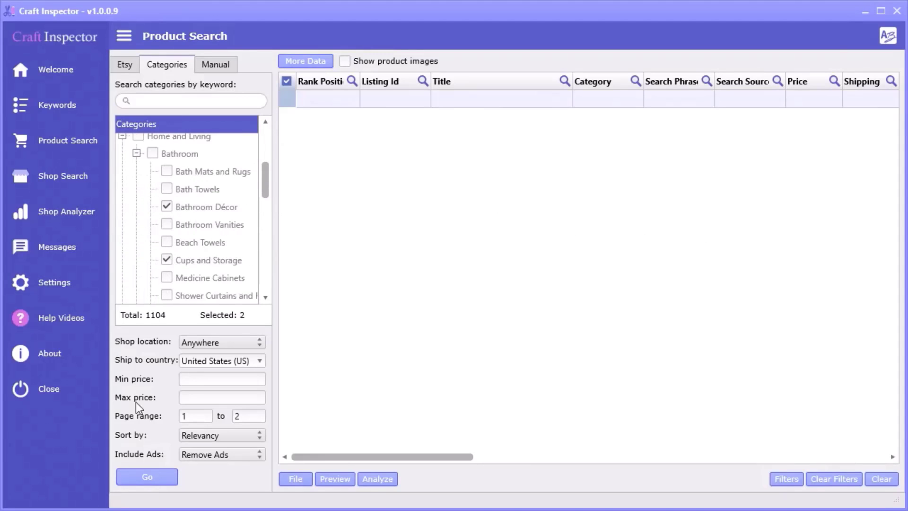
pyautogui.click(150, 475)
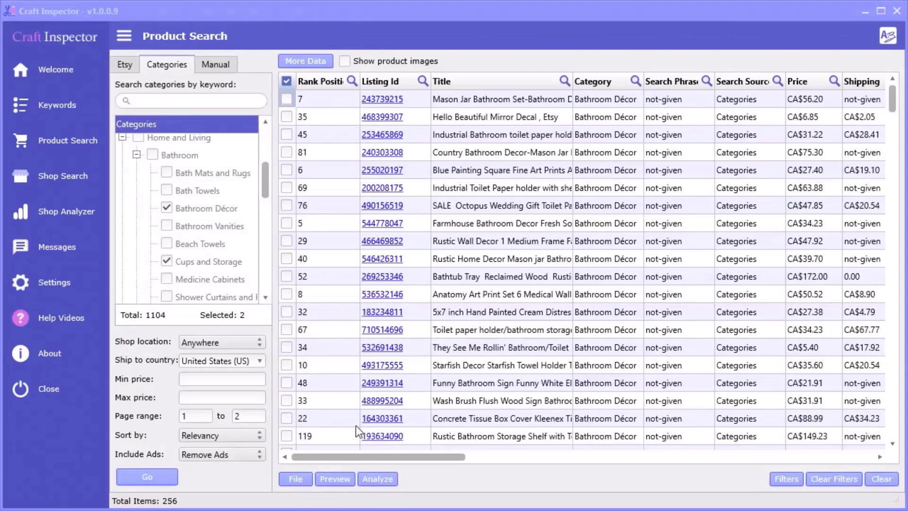
# Step: Sort the category search results by Hearts, highest first
pyautogui.moveTo(359, 456); pyautogui.dragTo(645, 467)
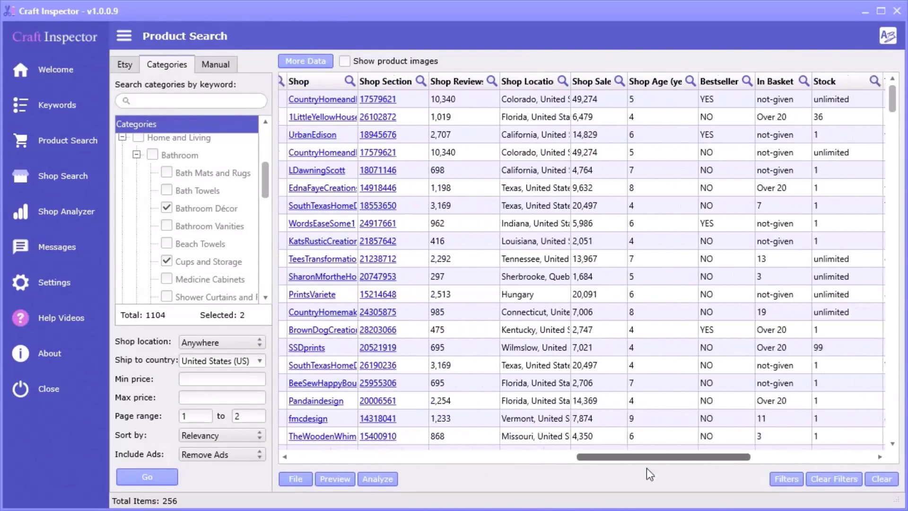
pyautogui.click(558, 81)
pyautogui.moveTo(699, 456); pyautogui.dragTo(610, 456)
pyautogui.click(453, 81)
pyautogui.click(453, 81)
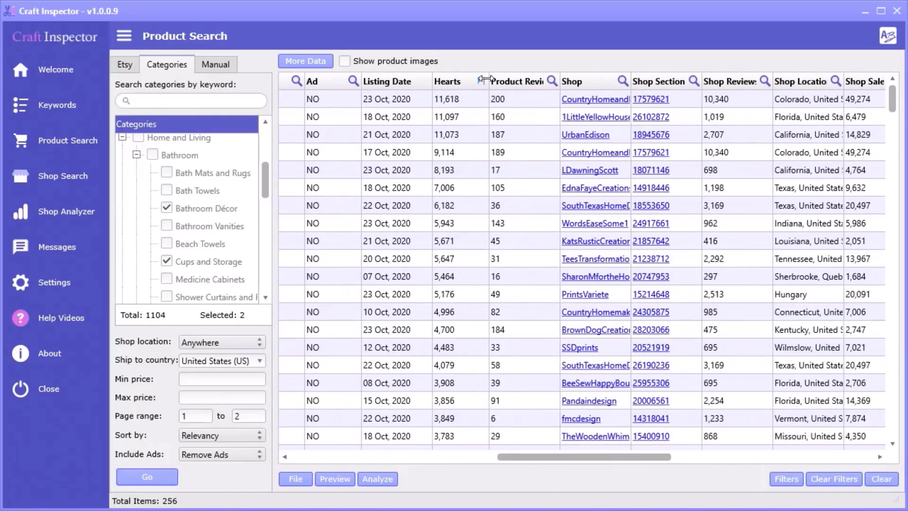
# Step: Filter the Shop Sales column to values greater than 10000, trying the 1000 and 5000 thresholds first
pyautogui.moveTo(629, 461); pyautogui.dragTo(695, 462)
pyautogui.click(663, 81)
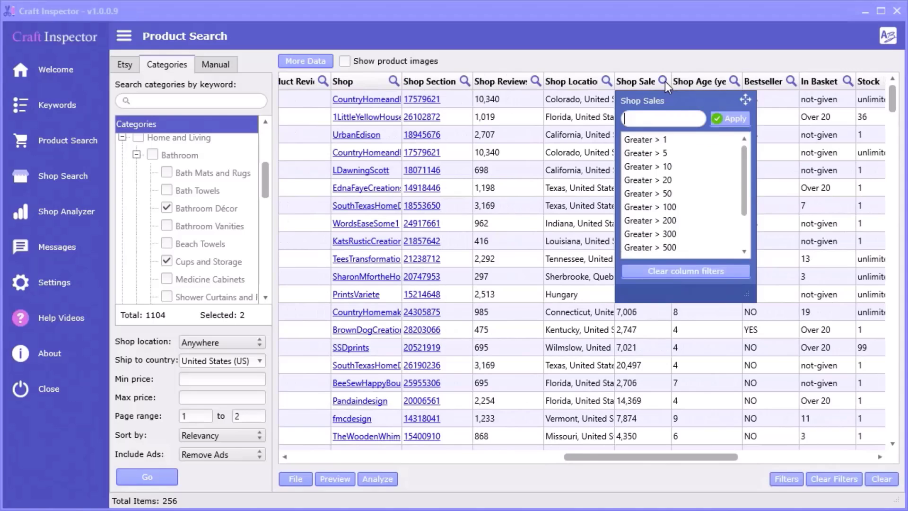
pyautogui.scroll(-2, 744, 194)
pyautogui.click(671, 211)
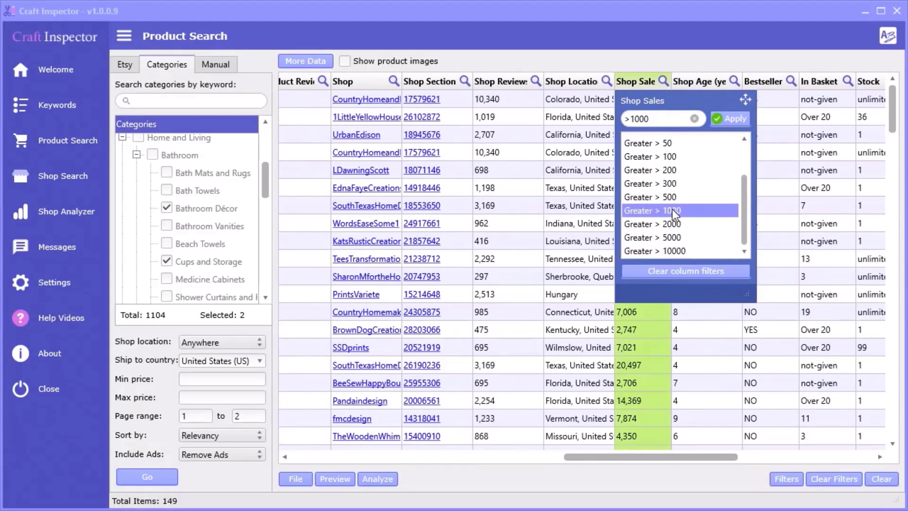
pyautogui.click(674, 238)
pyautogui.click(671, 250)
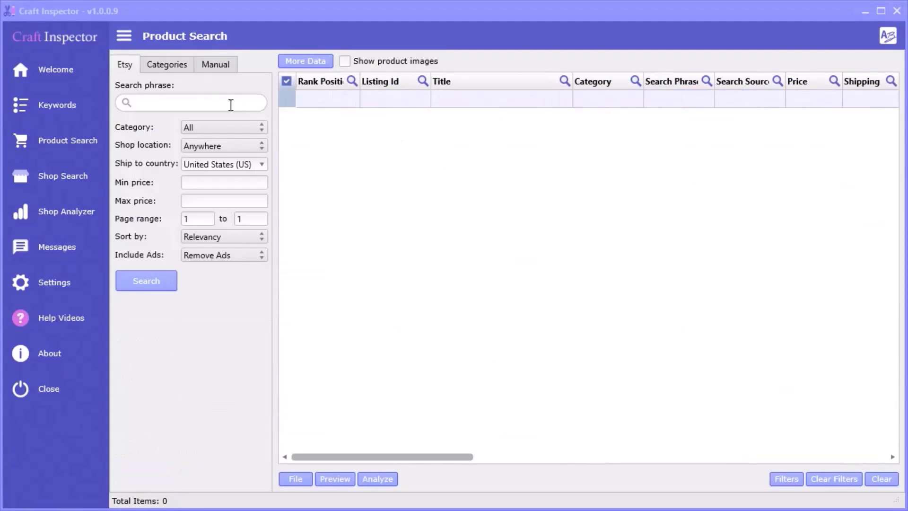
# Step: Enter "dog training" as the product search phrase, with Canada as the shop location and Canada (CA) as the ship-to country
pyautogui.click(225, 146)
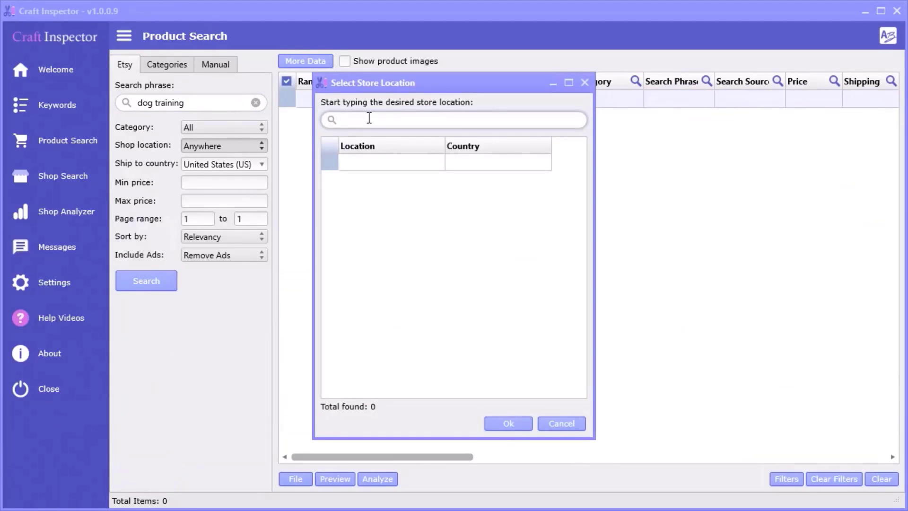
pyautogui.click(328, 180)
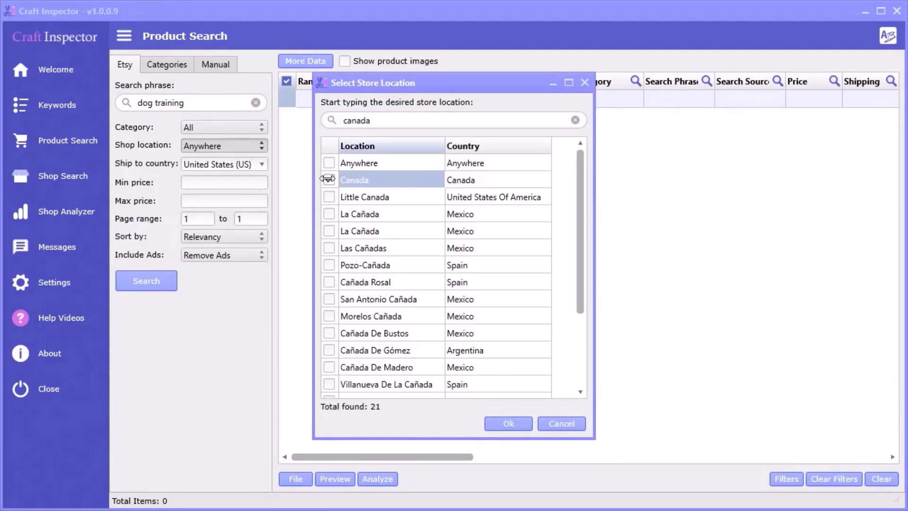
pyautogui.click(505, 424)
pyautogui.click(240, 165)
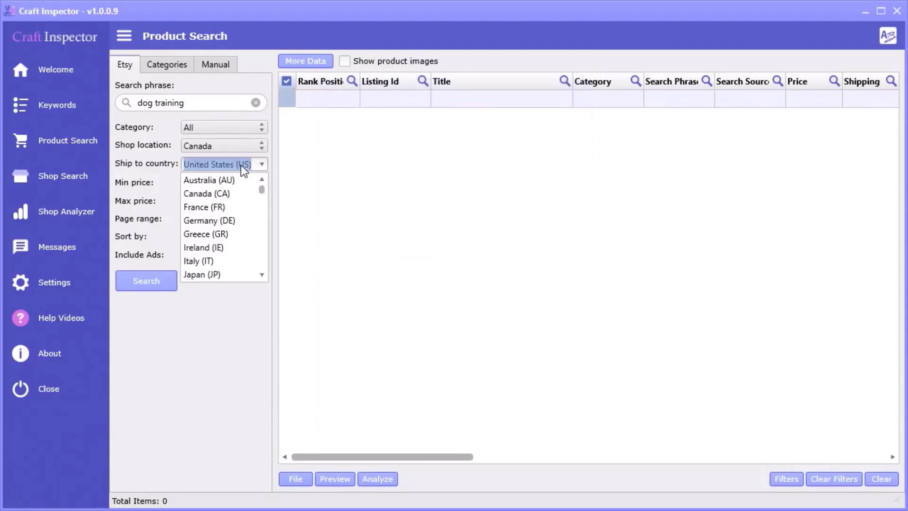
pyautogui.write('ca')
pyautogui.click(206, 180)
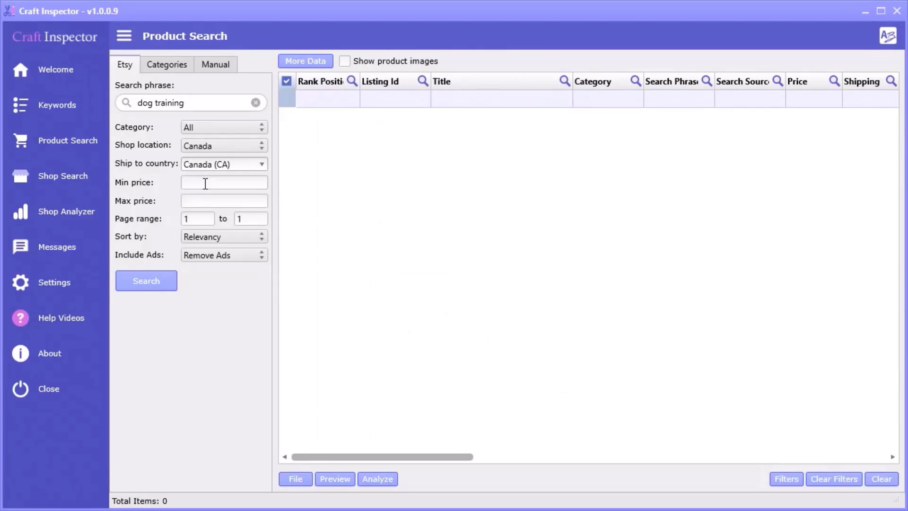
# Step: Limit the product search to prices from 5 to 25 and to result pages 1 to 2
pyautogui.click(204, 183)
pyautogui.write('5')
pyautogui.click(208, 200)
pyautogui.doubleClick(234, 219)
# Step: Sort the product search by Most Recent with ads removed, run it, and look across the result columns
pyautogui.click(249, 235)
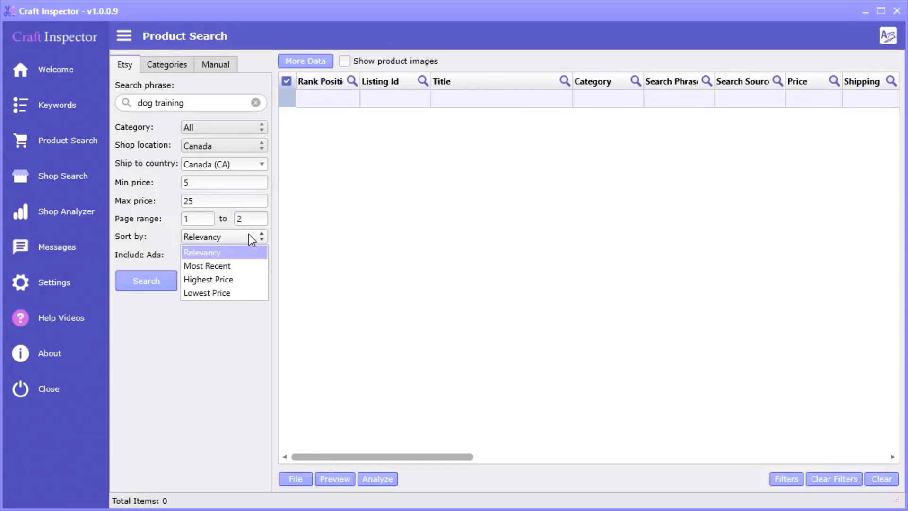
pyautogui.click(222, 266)
pyautogui.click(214, 255)
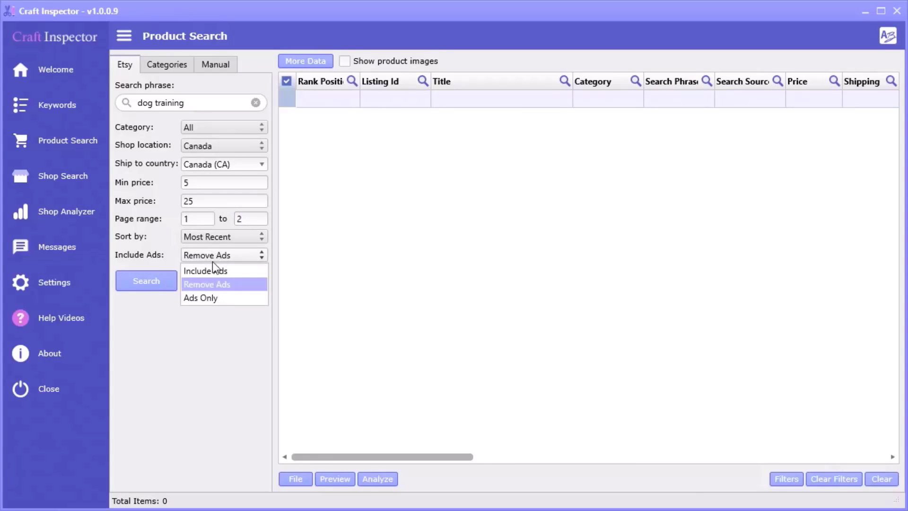
pyautogui.click(143, 282)
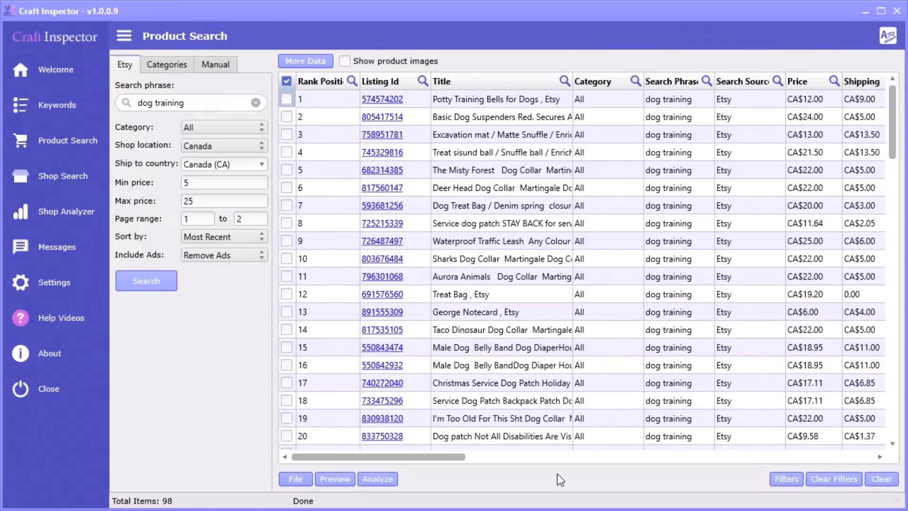
pyautogui.moveTo(406, 458); pyautogui.dragTo(672, 478)
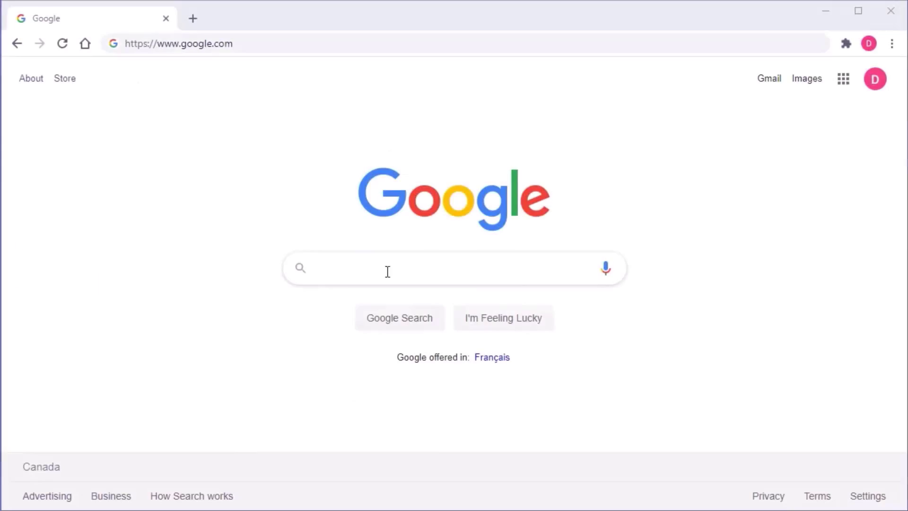
# Step: In the web browser, search Google for site:etsy.com/listing/ "dog collar" and open the page source of the results
pyautogui.write('site:etsy.com/listing/ "dog collar"')
pyautogui.press('Return')
pyautogui.rightClick(75, 215)
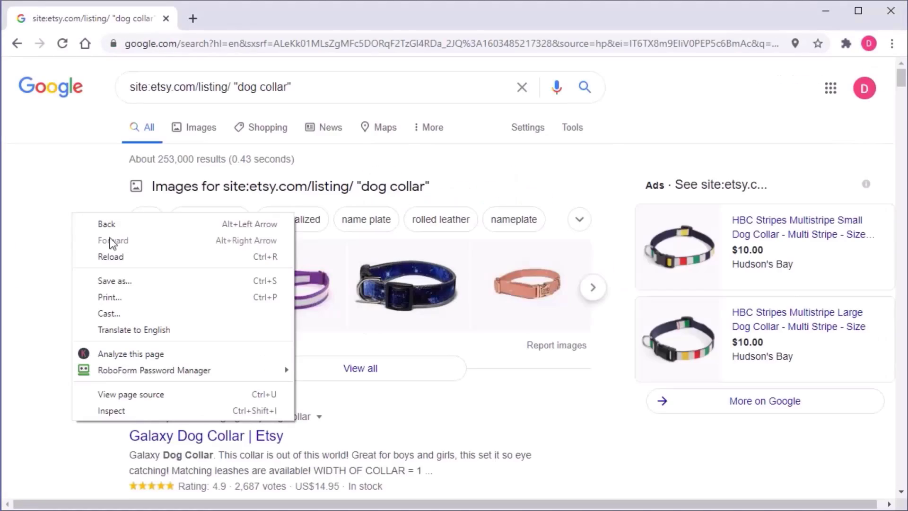
pyautogui.click(138, 389)
# Step: Copy the entire source code of the Google results page and return to Craft Inspector
pyautogui.hotkey('ctrl', 'a')
pyautogui.rightClick(164, 255)
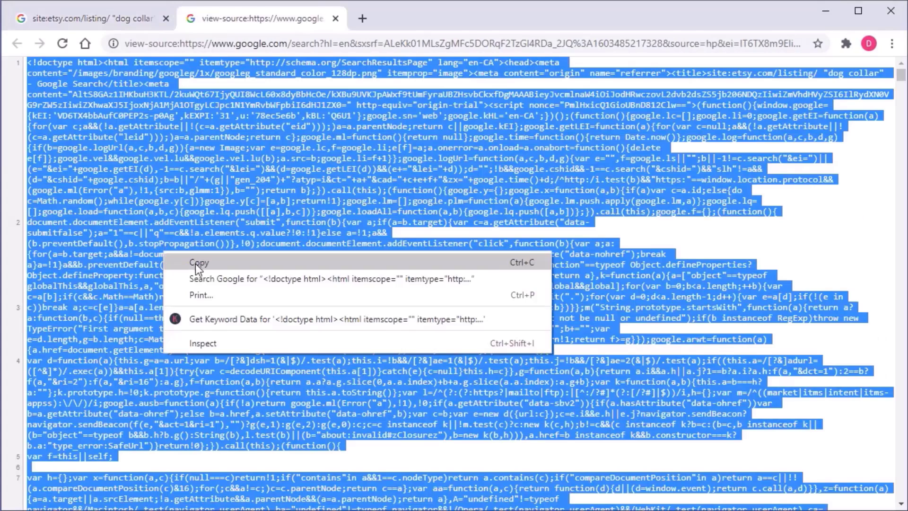
pyautogui.click(199, 263)
pyautogui.click(826, 10)
# Step: Paste the copied page source as content for the manual product search and extract its Etsy product links
pyautogui.click(245, 87)
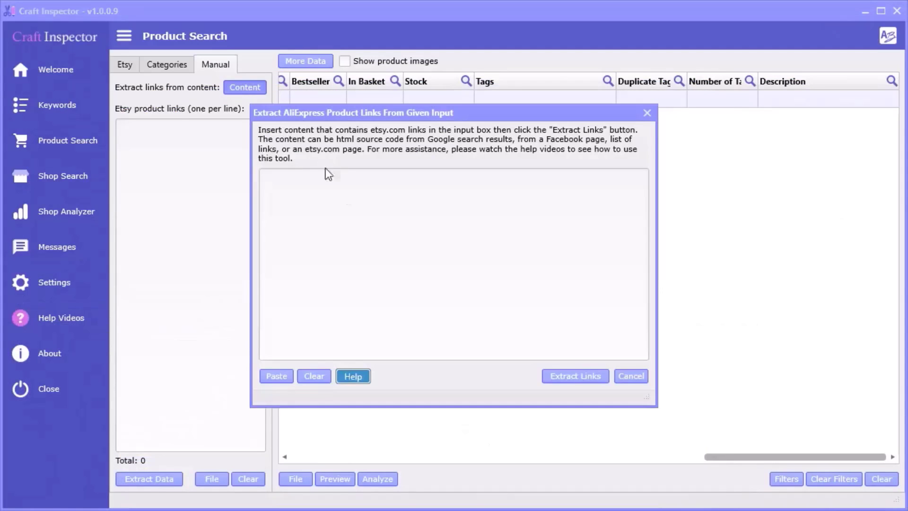
pyautogui.click(347, 197)
pyautogui.hotkey('ctrl', 'v')
pyautogui.click(573, 376)
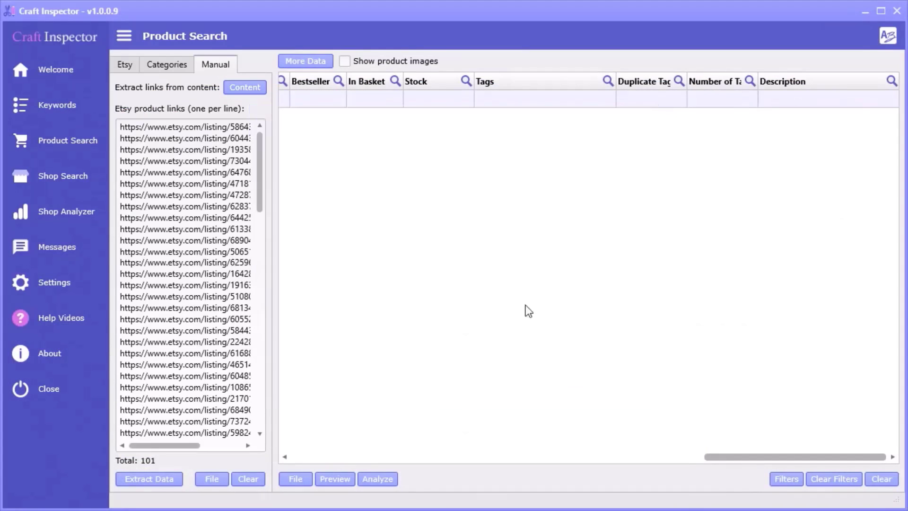
# Step: Extract the product data for the listed Etsy links and sort the results by Shop Sales, highest first
pyautogui.click(167, 478)
pyautogui.moveTo(742, 455); pyautogui.dragTo(615, 461)
pyautogui.click(599, 80)
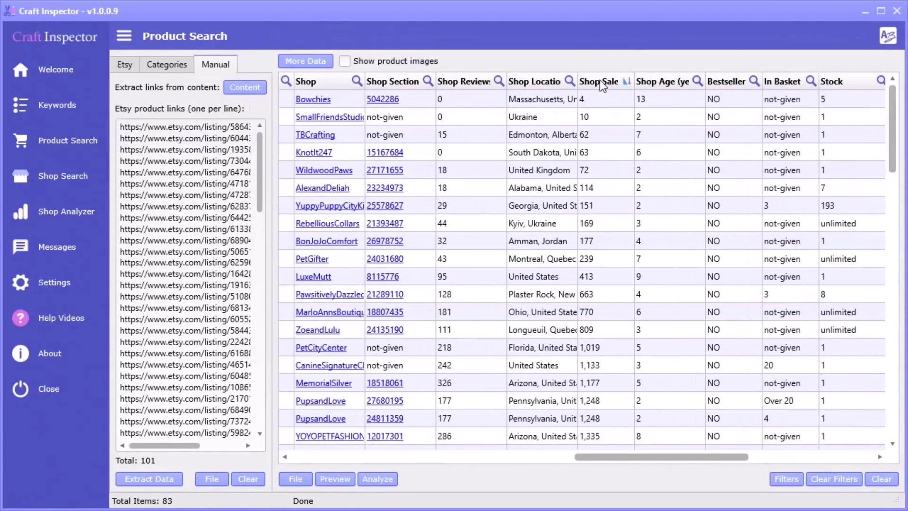
pyautogui.click(600, 81)
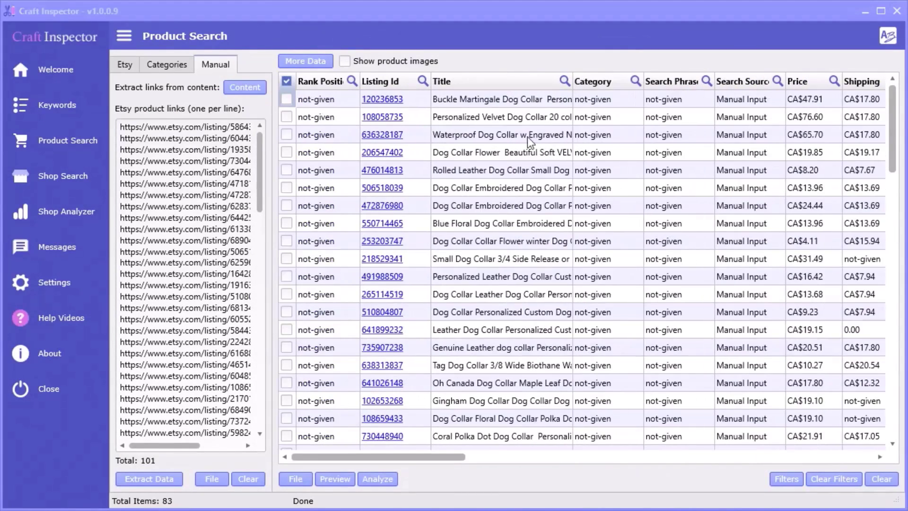
# Step: Show the product images in the results and reduce their display size
pyautogui.click(347, 62)
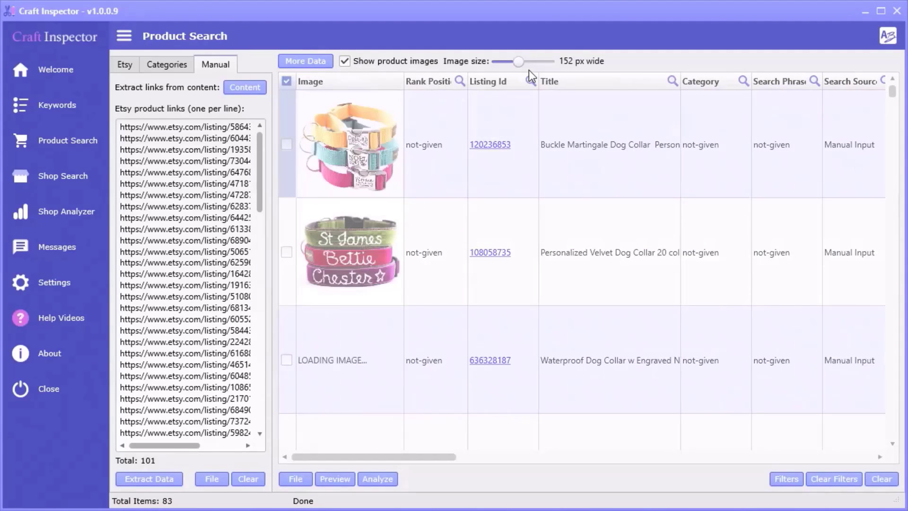
pyautogui.moveTo(515, 64); pyautogui.dragTo(505, 62)
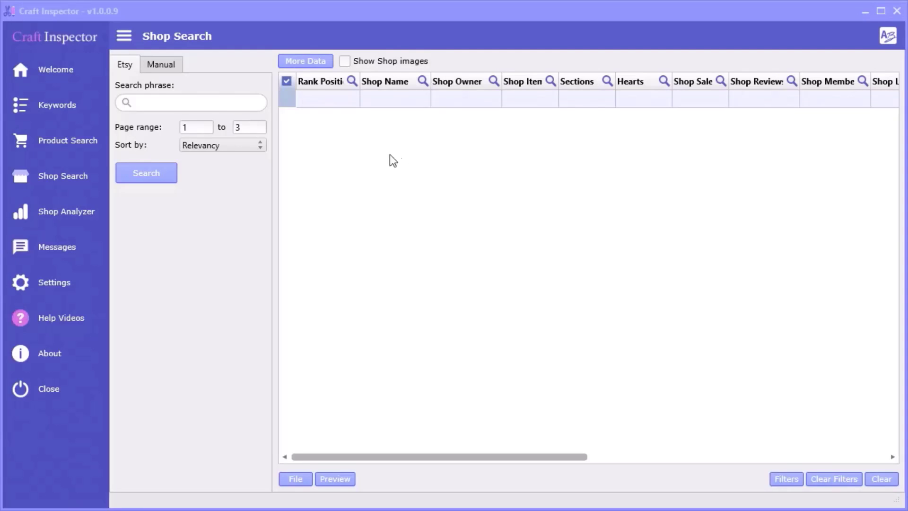
# Step: Search Etsy shops for "jewellery" on pages 1 to 5 and sort the results by Shop Sales, then by Shop Reviews, highest first
pyautogui.click(152, 172)
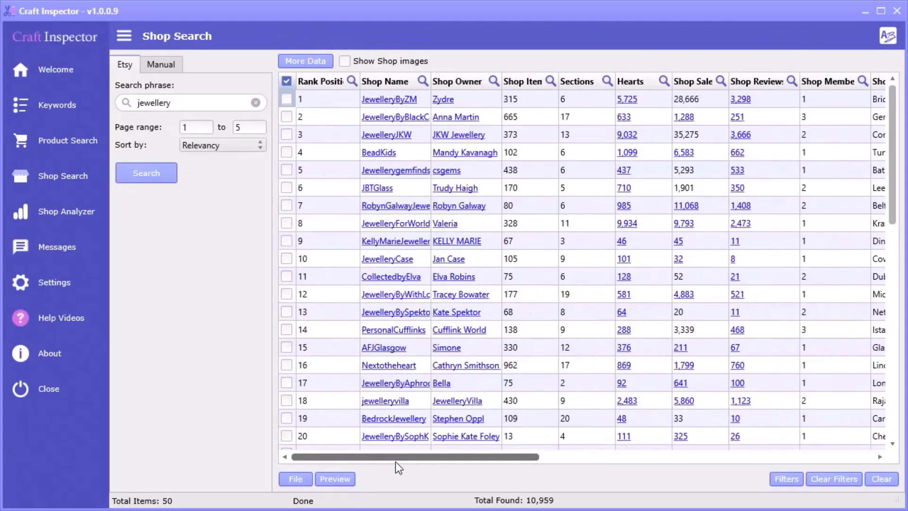
pyautogui.moveTo(393, 455); pyautogui.dragTo(511, 457)
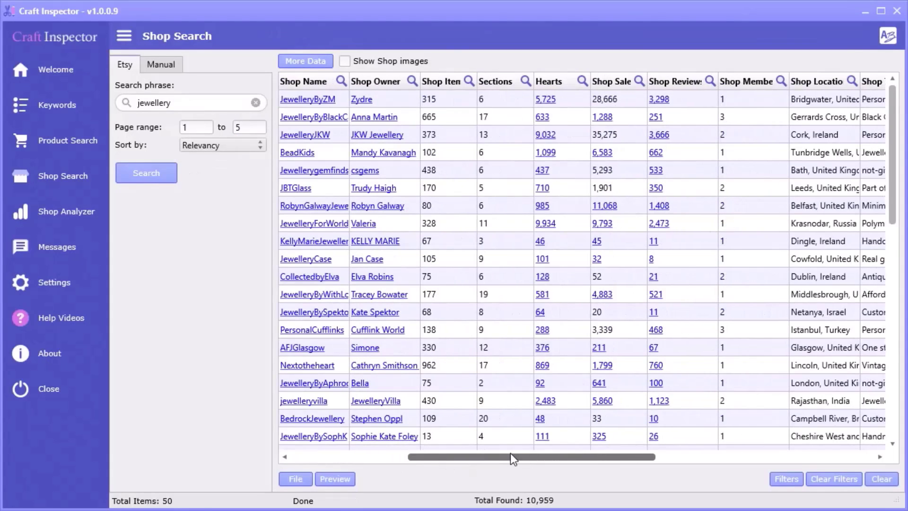
pyautogui.click(611, 85)
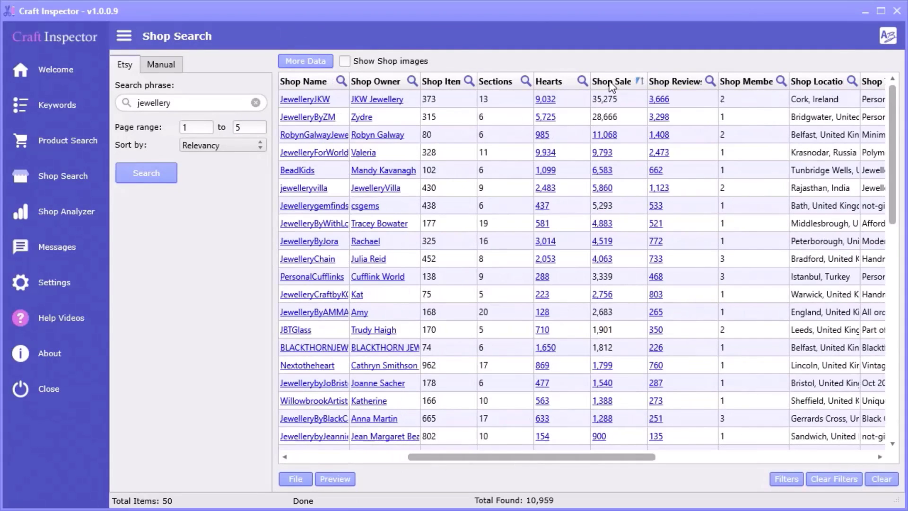
pyautogui.click(687, 85)
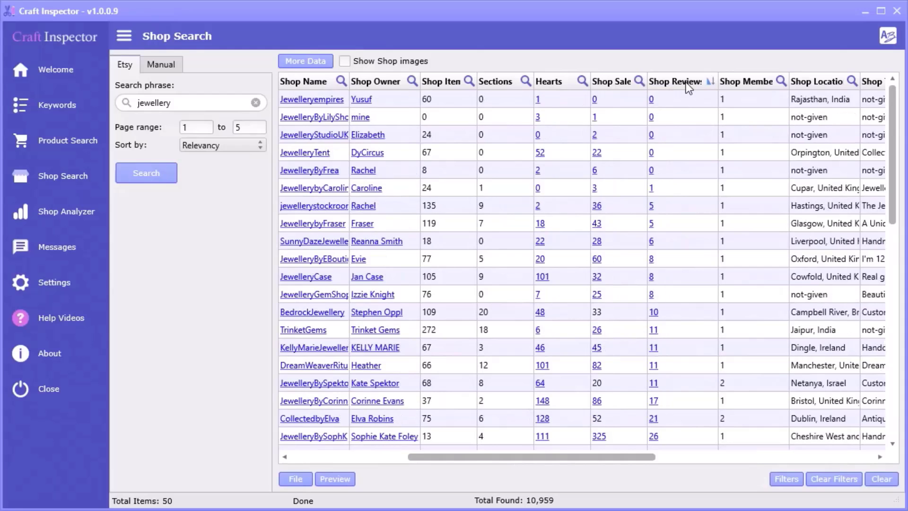
pyautogui.click(687, 86)
# Step: Open the shop-website link of the Belfast shop in the fourth row, look through the site, and return to the shop results
pyautogui.moveTo(620, 461); pyautogui.dragTo(825, 463)
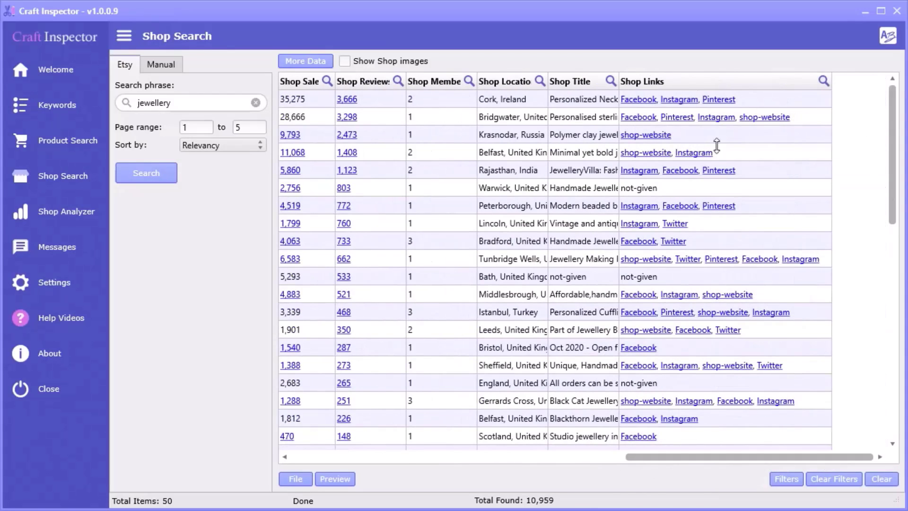
pyautogui.click(649, 152)
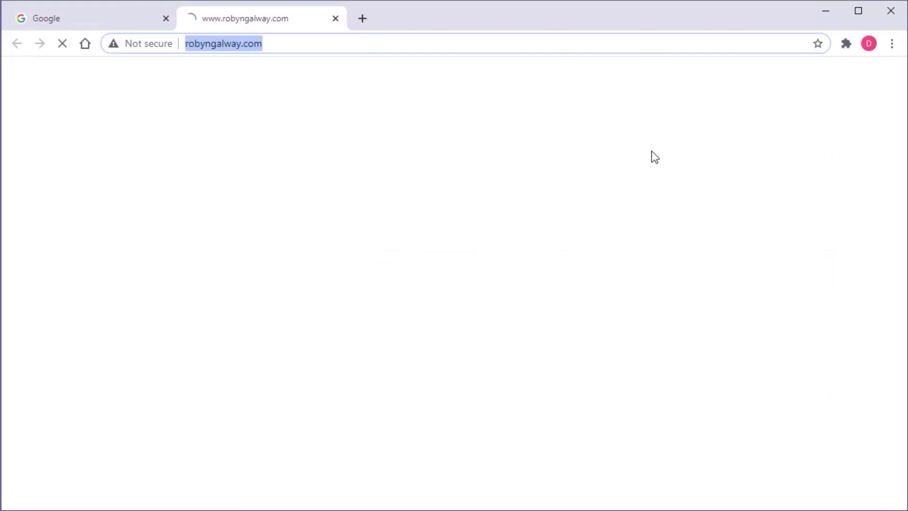
pyautogui.scroll(-10, 849, 180)
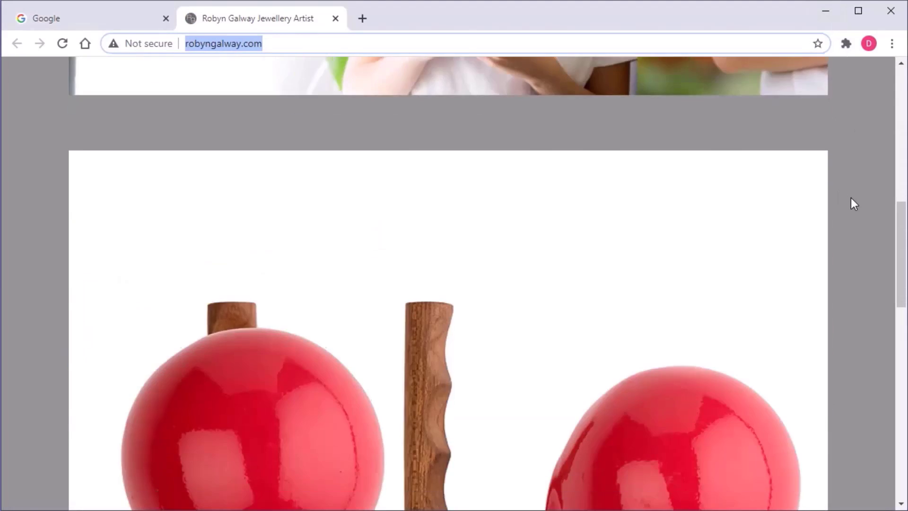
pyautogui.click(825, 11)
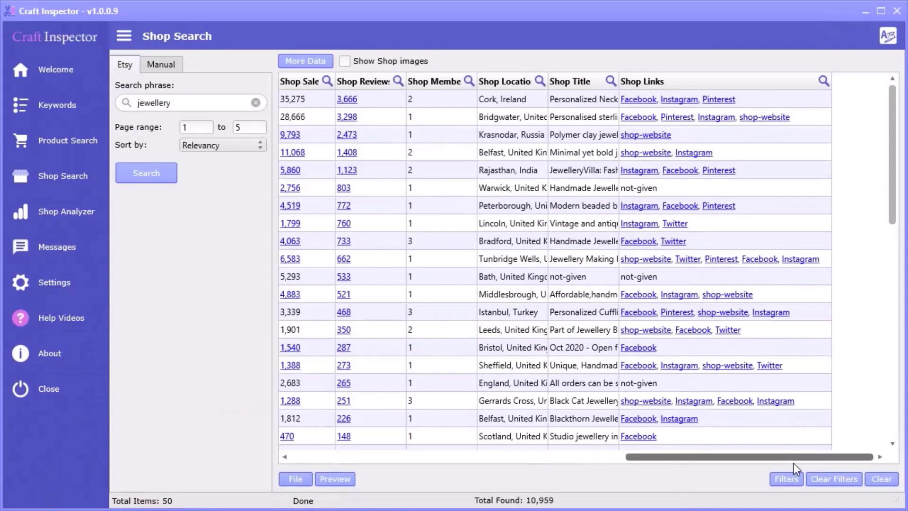
# Step: Open the Etsy sold-items page of the Belfast shop in the fourth row and look through its sold listings
pyautogui.moveTo(817, 461); pyautogui.dragTo(695, 459)
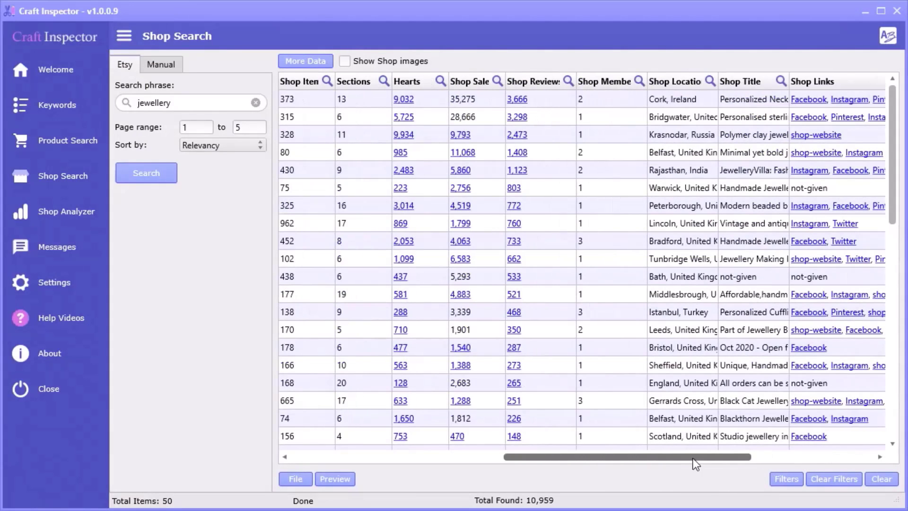
pyautogui.click(469, 154)
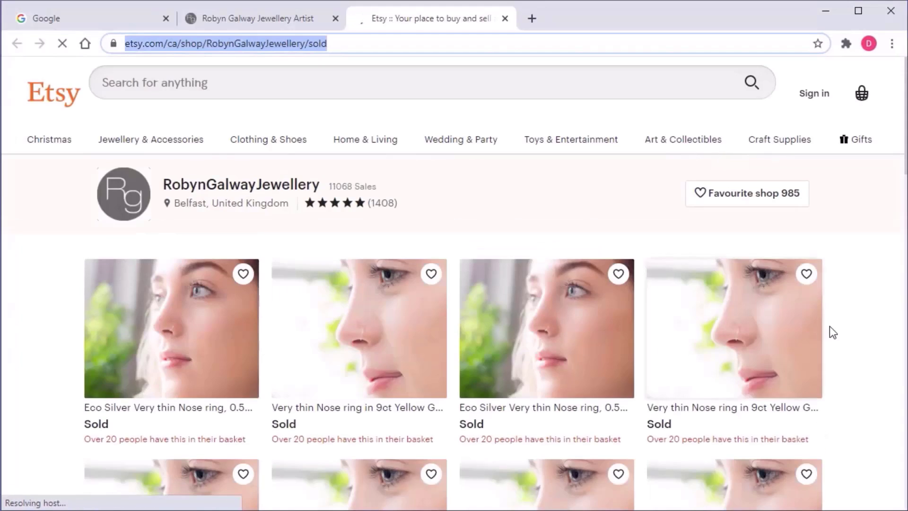
pyautogui.scroll(-10, 834, 341)
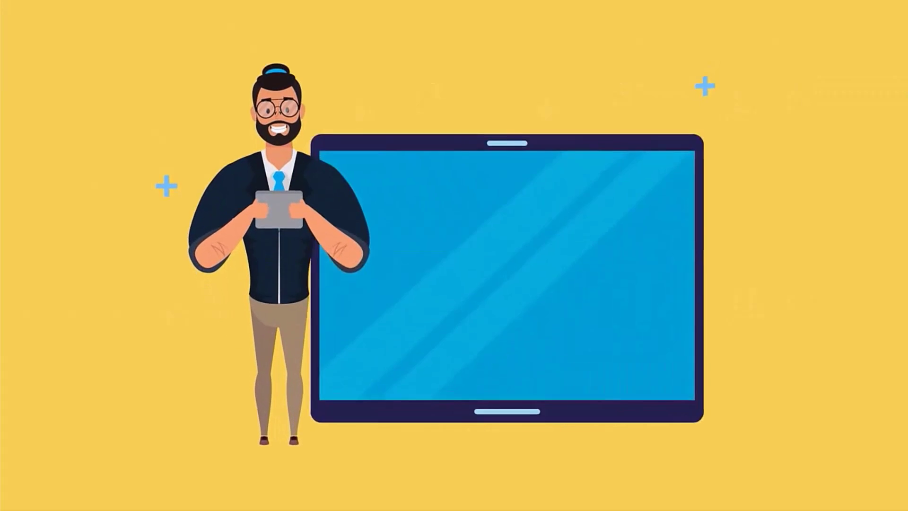